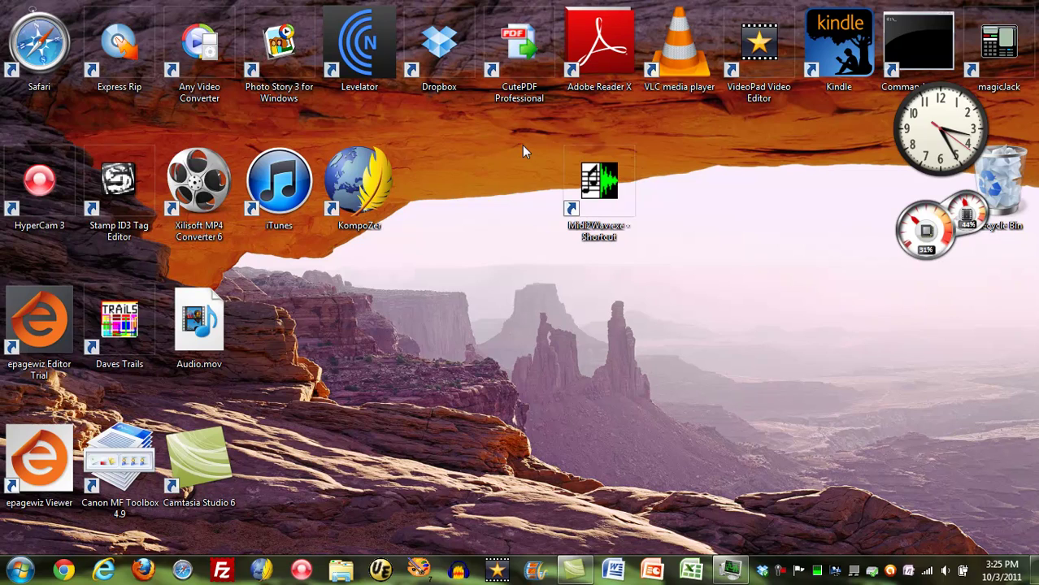
Step: Launch CutePDF Professional and start merging PDF files
{"action": "right_click", "coordinate": [527, 55]}
{"action": "left_click", "coordinate": [554, 43]}
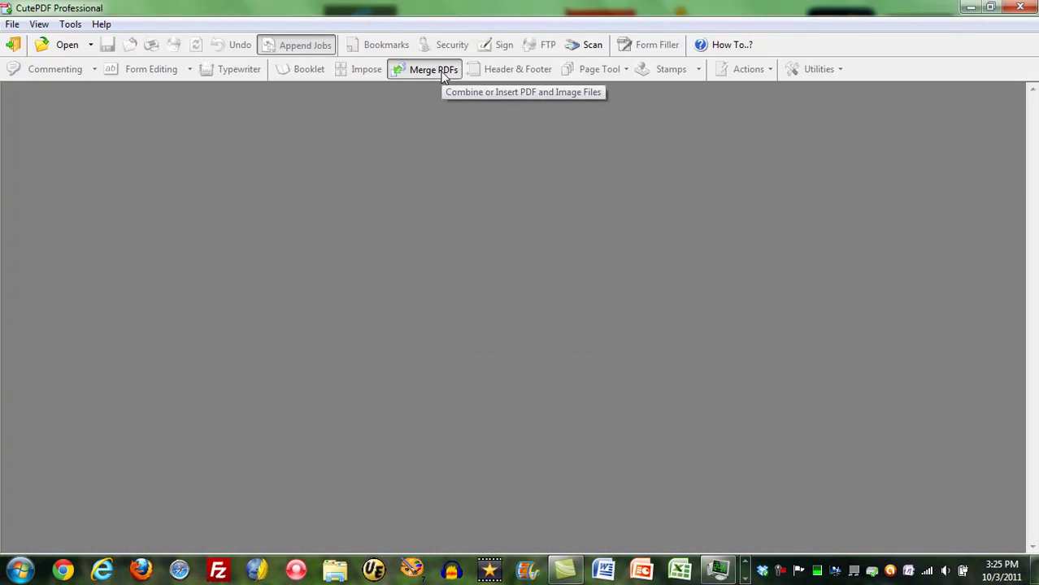
{"action": "left_click", "coordinate": [443, 71]}
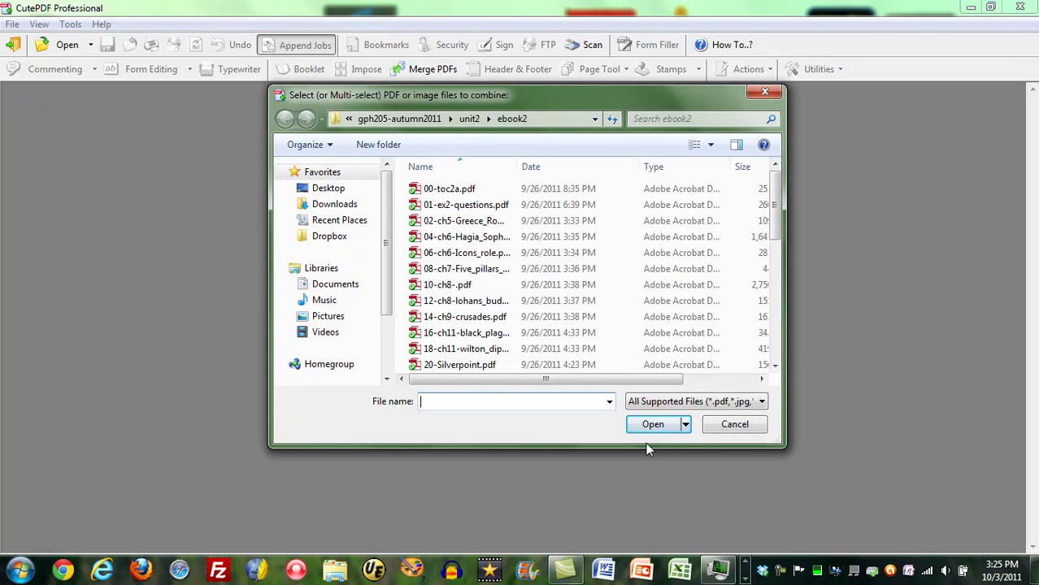
Step: Choose 02-ch5-Greece_Rome.pdf, 04-ch6-Hagia_Sophia_history_3pgs.pdf and 06-ch6-Icons_role.pdf from the ebook2 folder as the files to combine
{"action": "left_click_drag", "start_coordinate": [517, 162], "coordinate": [596, 166]}
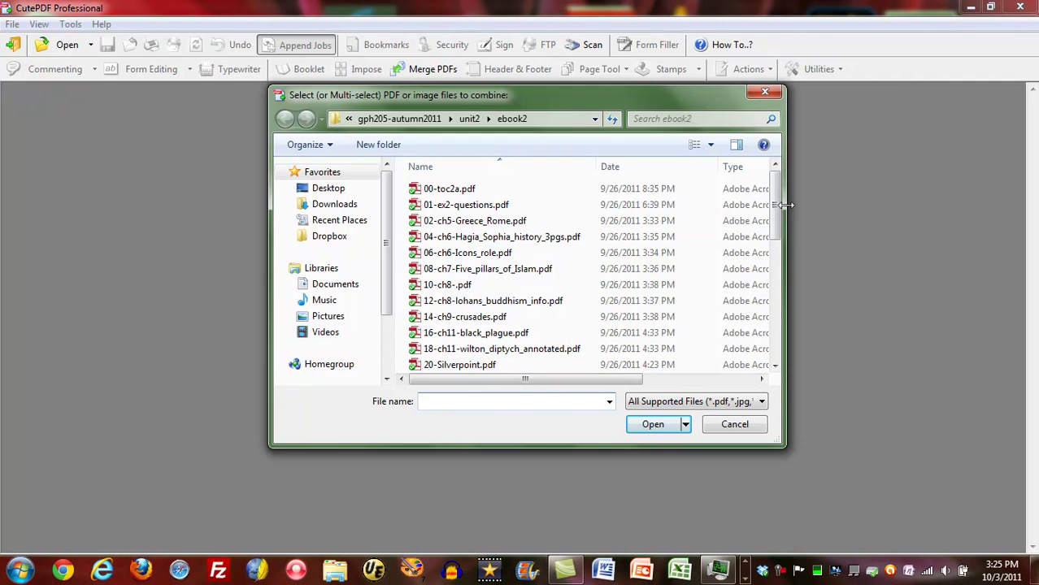
{"action": "left_click_drag", "start_coordinate": [777, 220], "coordinate": [782, 191]}
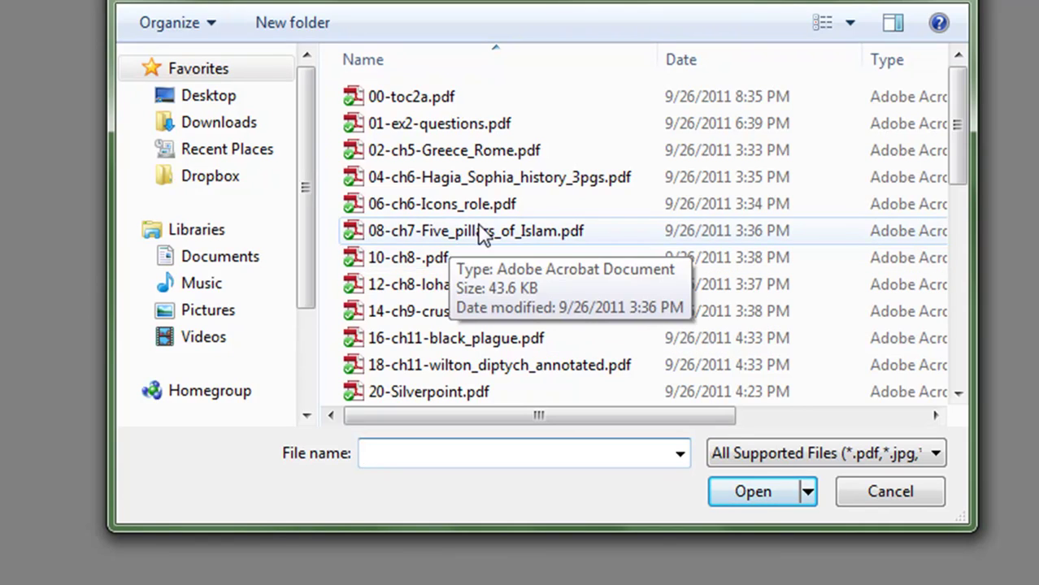
{"action": "left_click", "coordinate": [463, 152]}
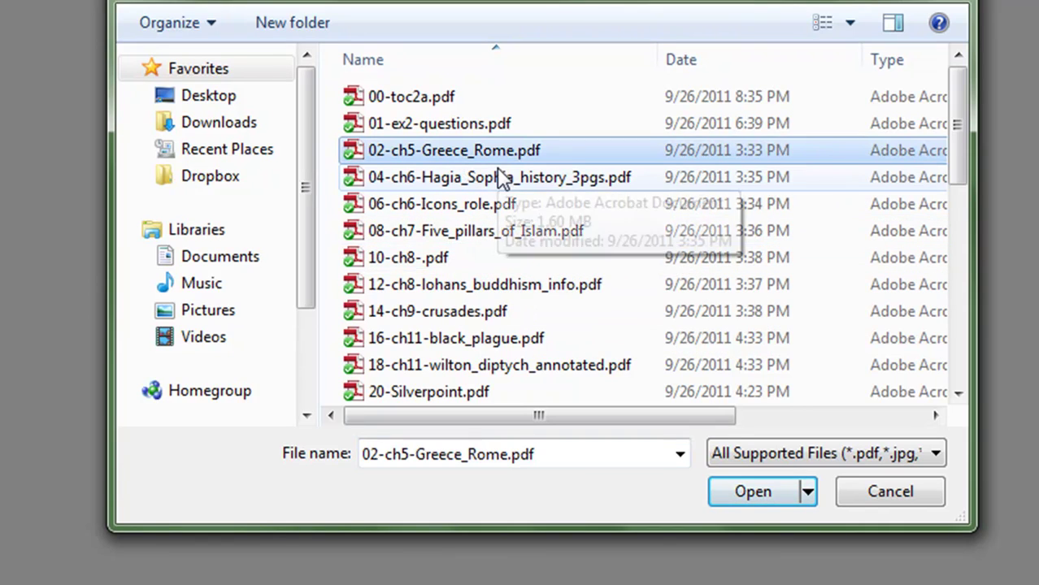
{"action": "left_click", "coordinate": [504, 181], "text": "ctrl"}
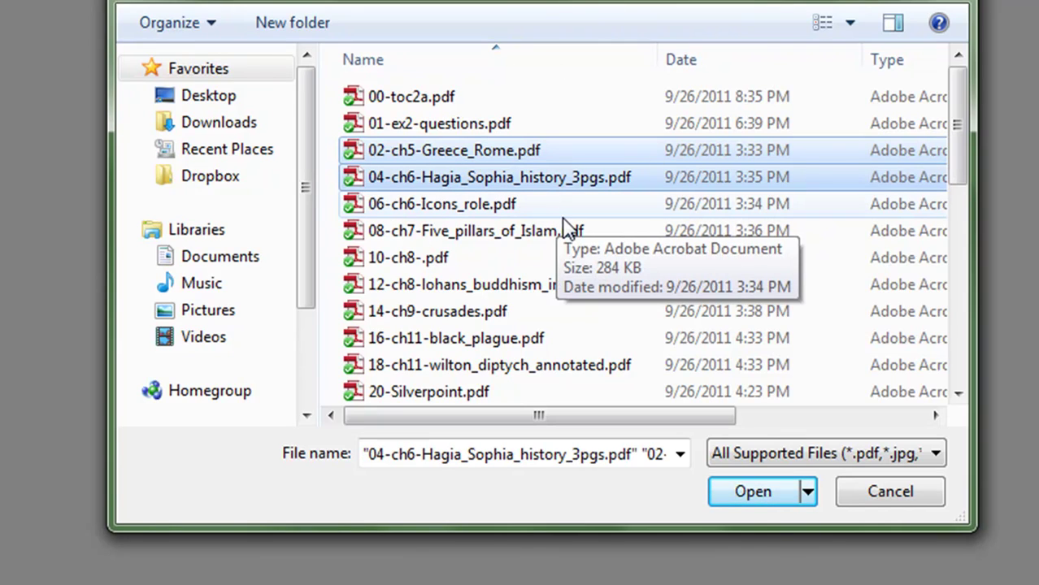
{"action": "left_click", "coordinate": [501, 208], "text": "ctrl"}
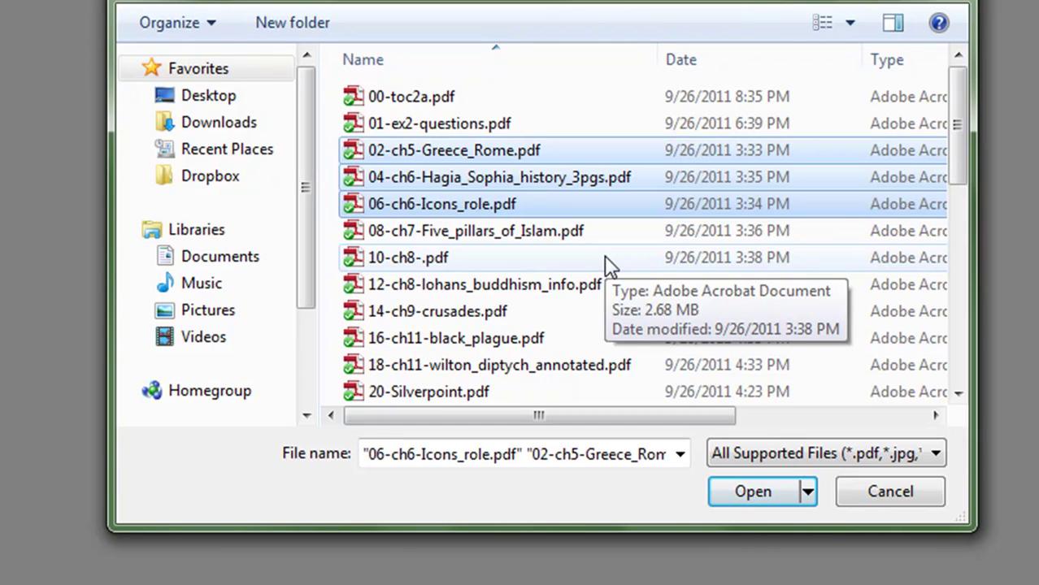
{"action": "key", "text": "Return"}
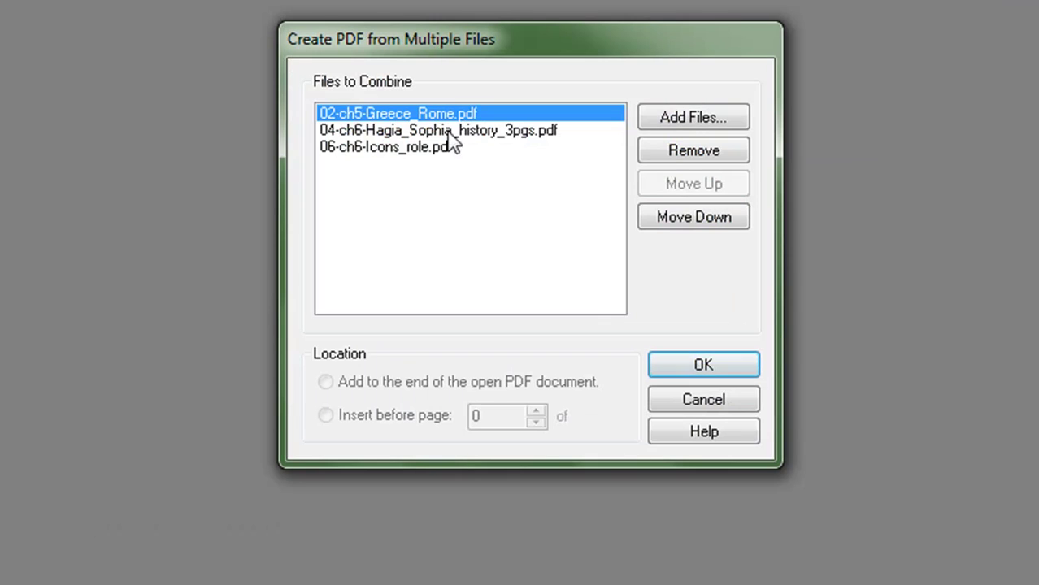
Step: Move 06-ch6-Icons_role.pdf up one place in the combine list, and move 02-ch5-Greece_Rome.pdf down one place
{"action": "left_click", "coordinate": [414, 151]}
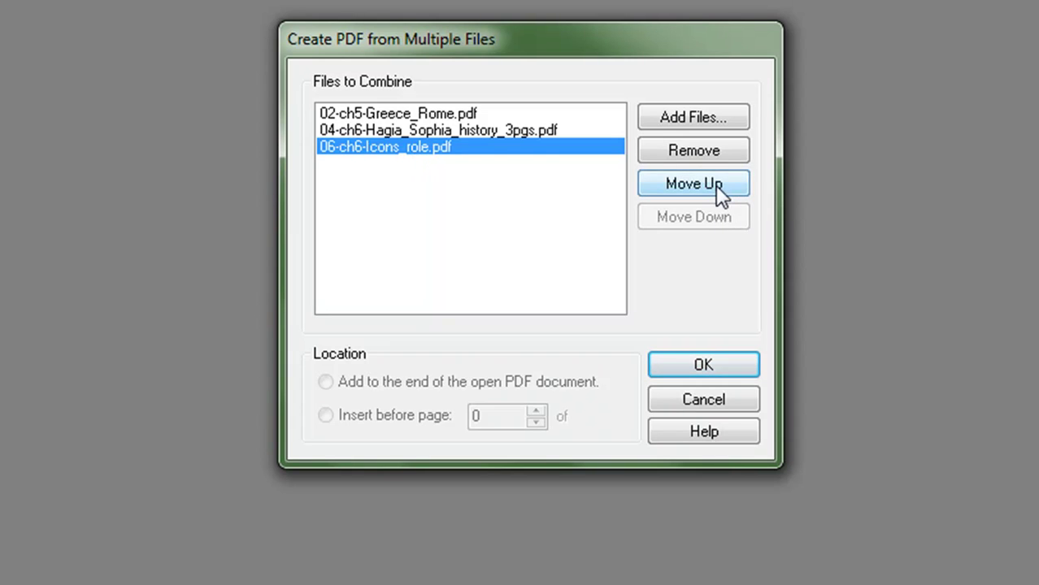
{"action": "left_click", "coordinate": [716, 185]}
{"action": "left_click", "coordinate": [449, 116]}
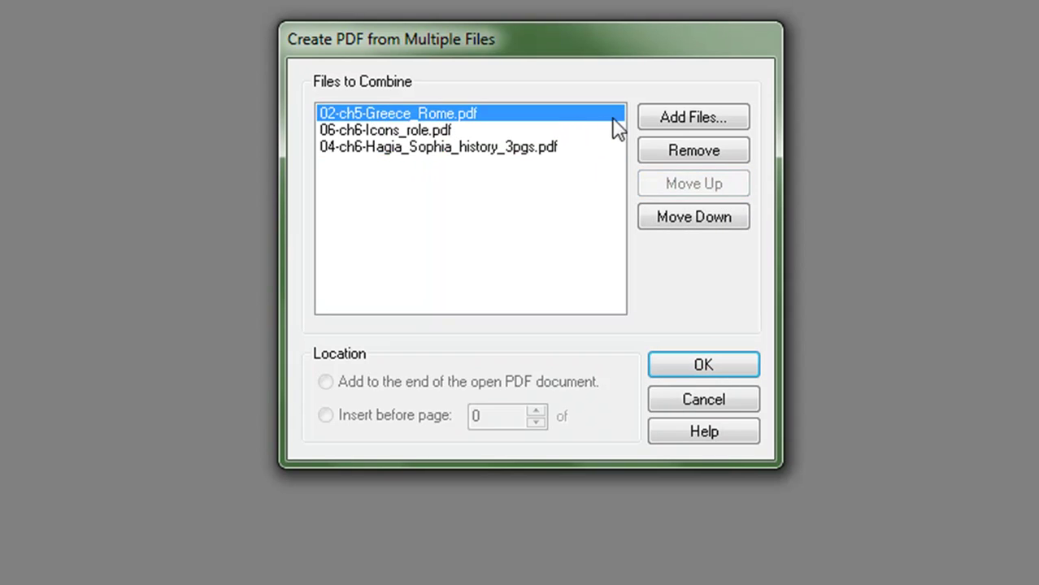
{"action": "left_click", "coordinate": [706, 216]}
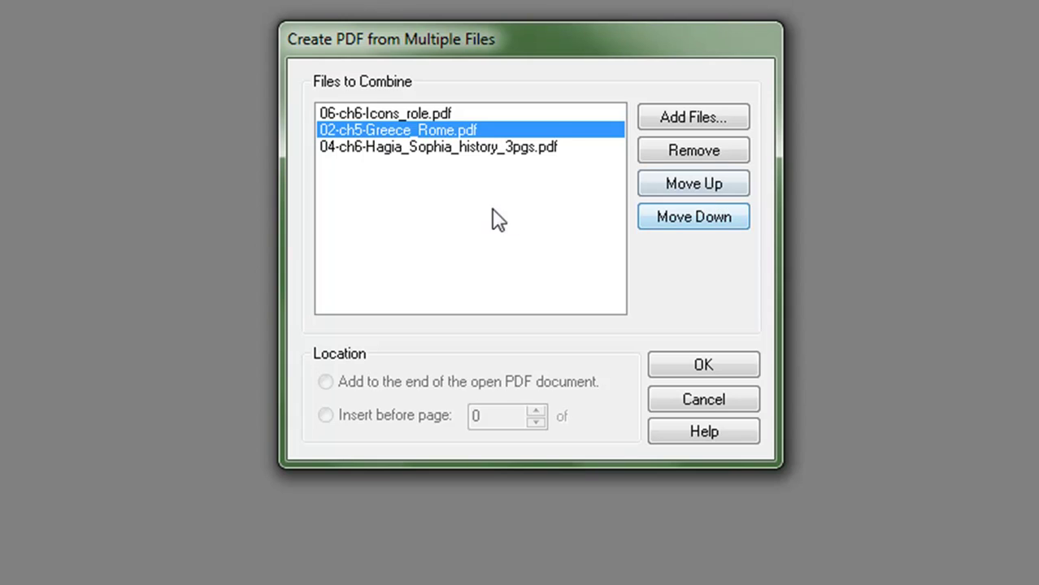
Step: Move 06-ch6-Icons_role.pdf back to the end of the list of files to combine
{"action": "left_click", "coordinate": [467, 175]}
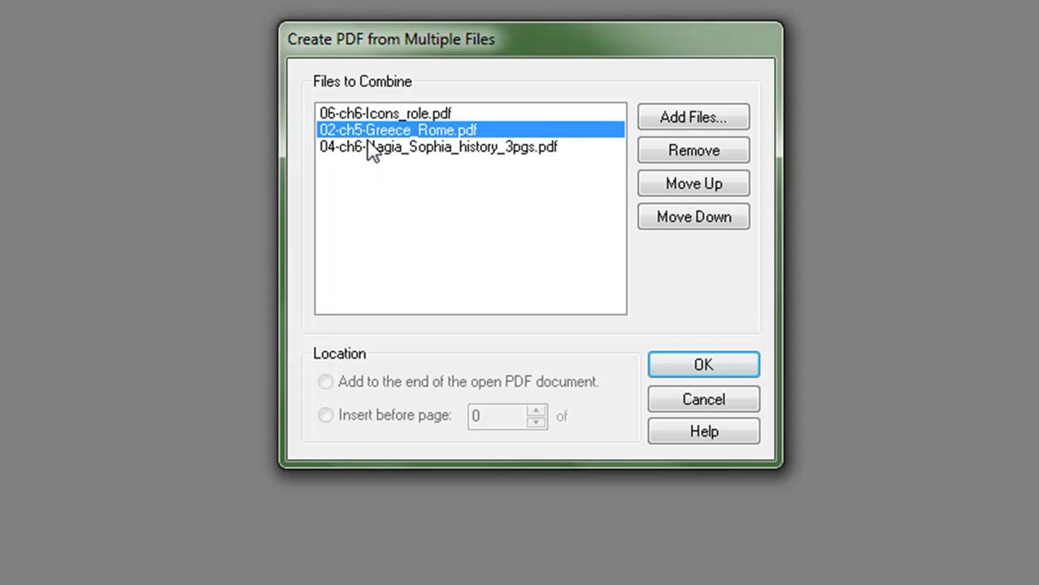
{"action": "left_click", "coordinate": [383, 115]}
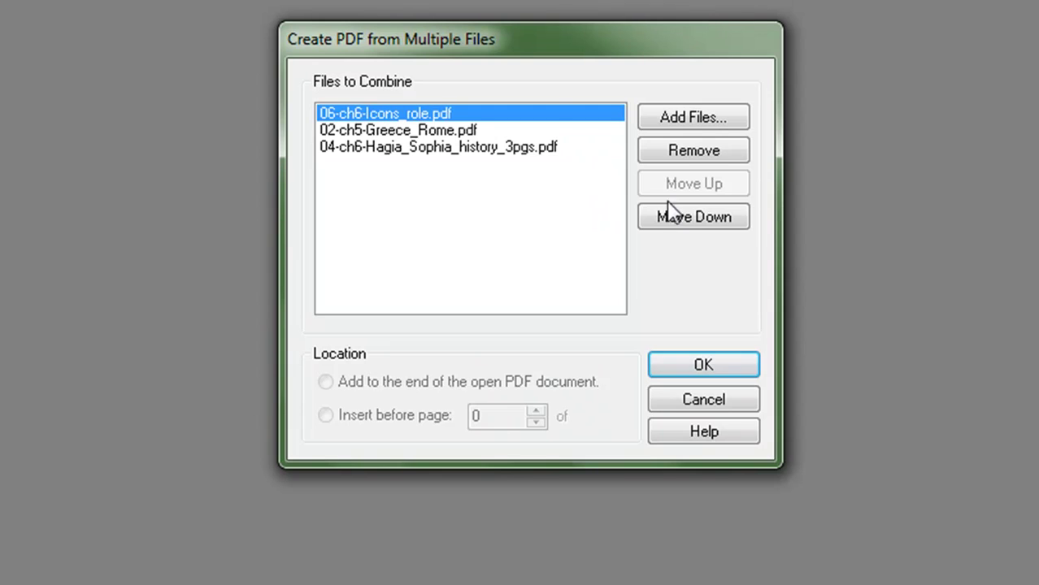
{"action": "left_click", "coordinate": [691, 217]}
{"action": "left_click", "coordinate": [691, 218]}
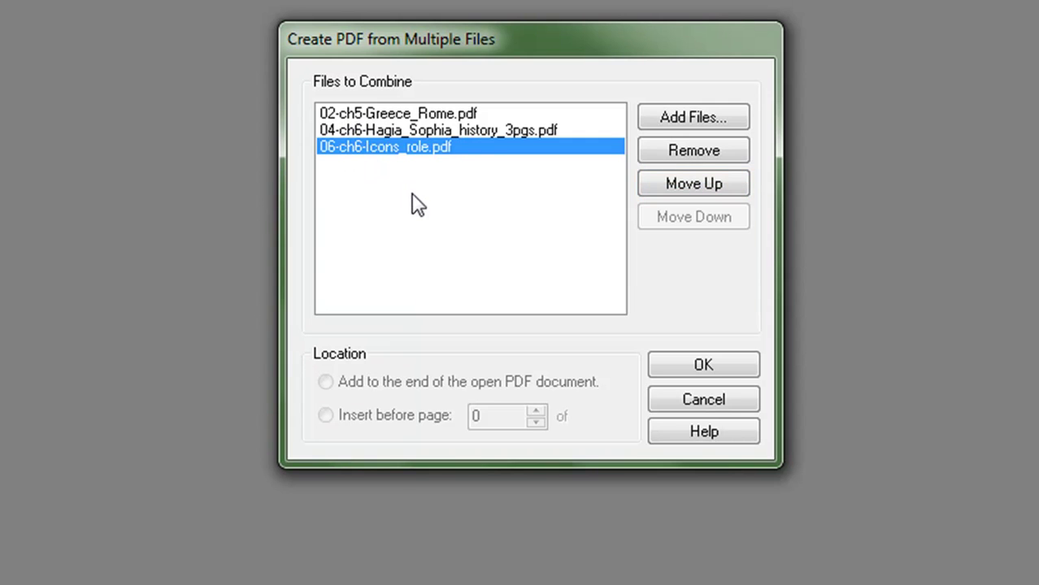
Step: Combine the listed files and save the merged PDF as jims-demo-file
{"action": "left_click", "coordinate": [703, 367]}
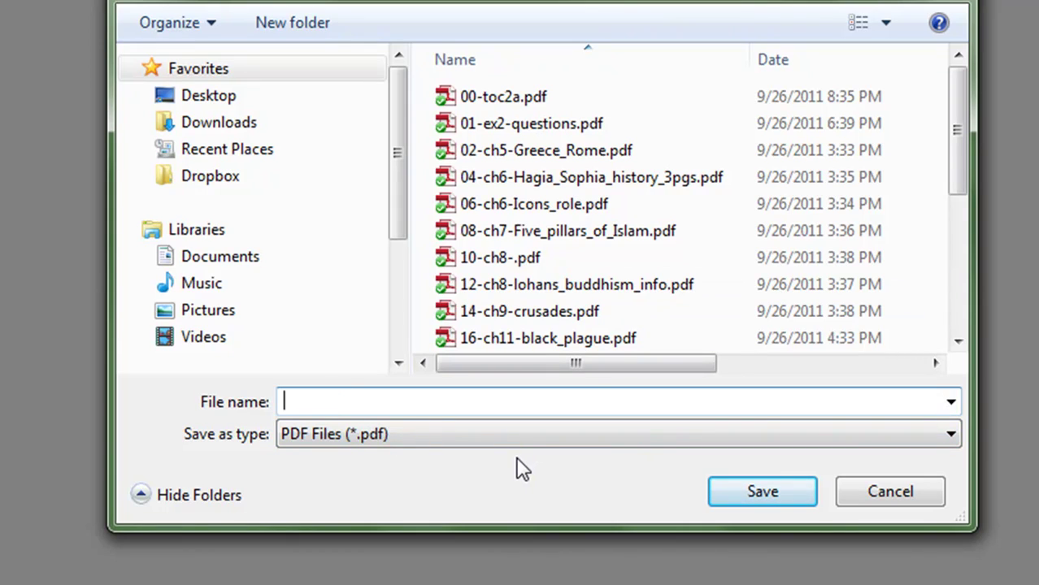
{"action": "type", "text": "jims-demo-file"}
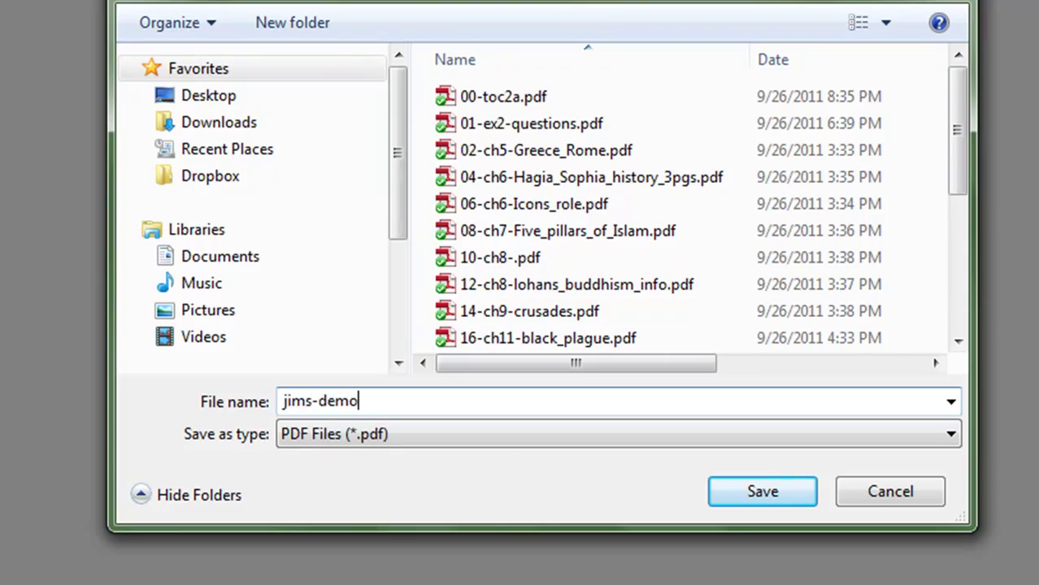
{"action": "left_click", "coordinate": [798, 498]}
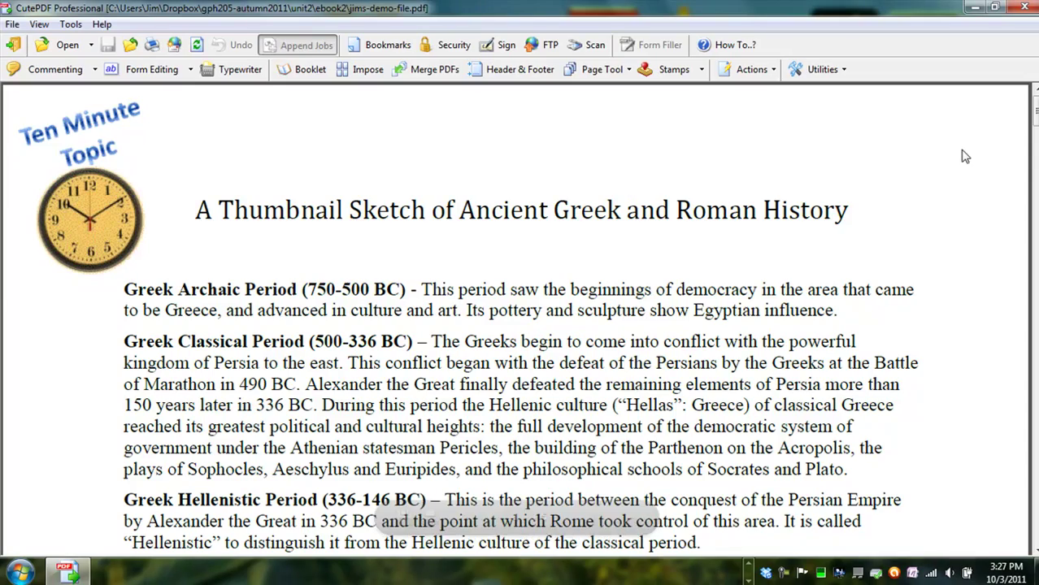
Step: Look over the beginning of the merged PDF, and close CutePDF Professional
{"action": "scroll", "coordinate": [520, 325], "scroll_direction": "down", "scroll_amount": 5}
{"action": "scroll", "coordinate": [520, 325], "scroll_direction": "up", "scroll_amount": 5}
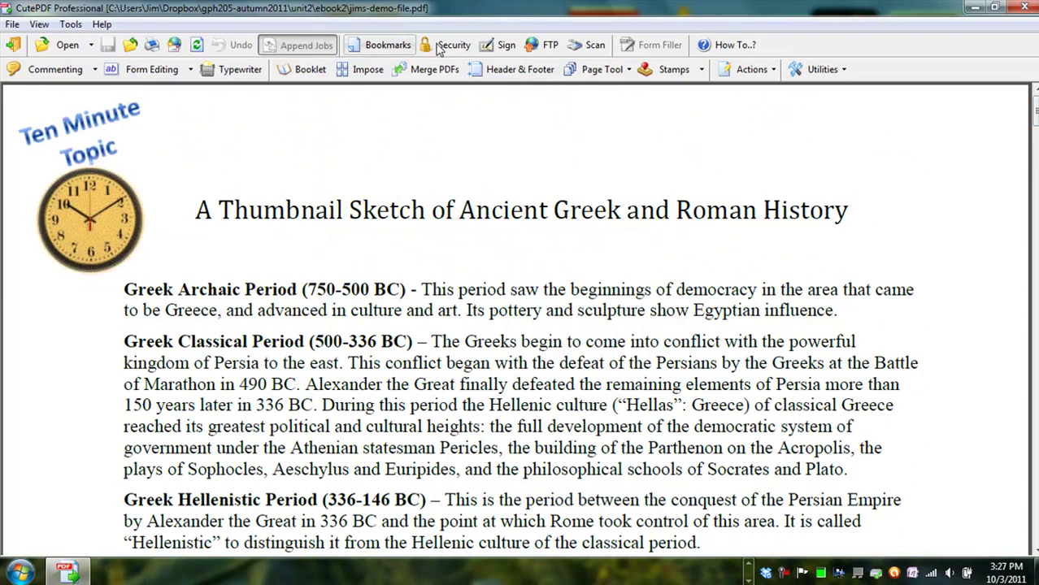
{"action": "left_click", "coordinate": [1026, 9]}
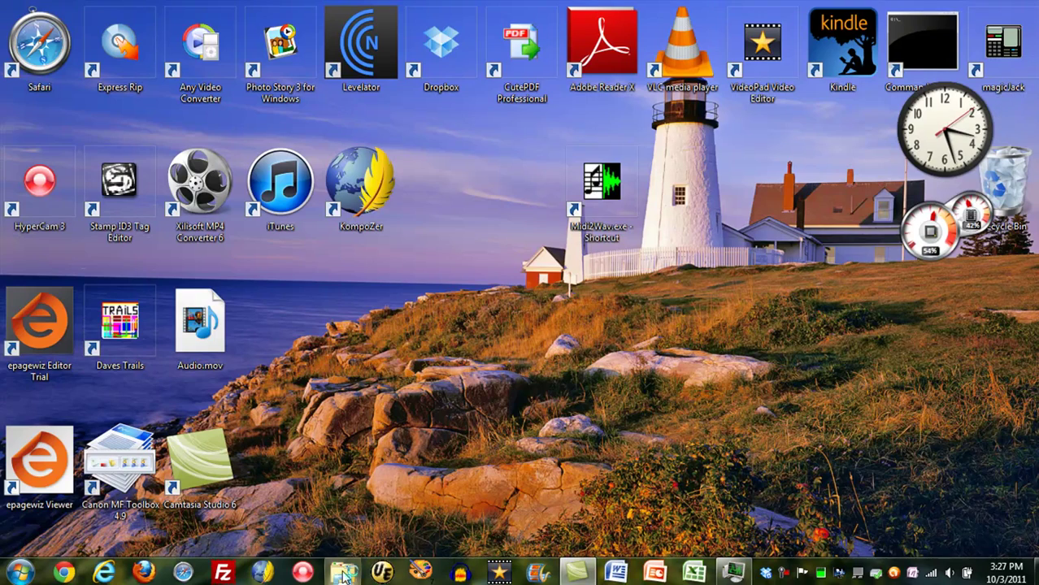
Step: Switch to Windows Explorer and open jims-demo-file.pdf from the ebook2 folder in Adobe Reader
{"action": "left_click", "coordinate": [343, 573]}
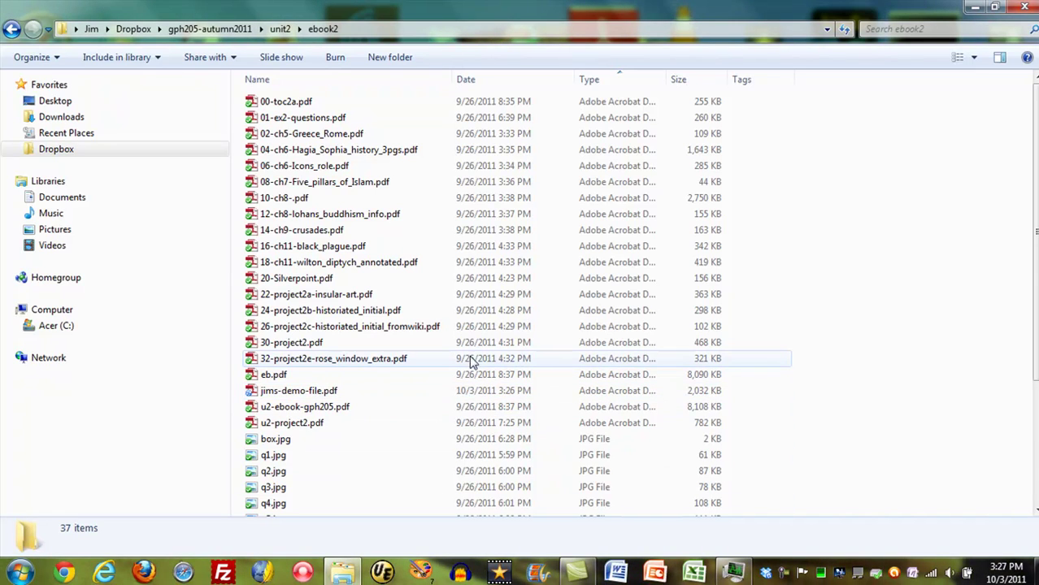
{"action": "right_click", "coordinate": [321, 393]}
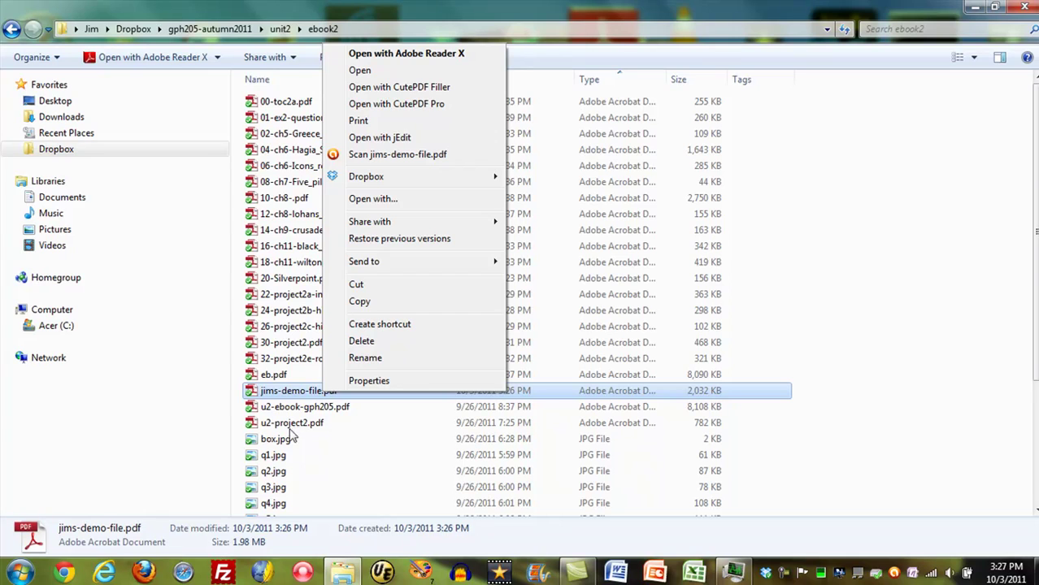
{"action": "left_click", "coordinate": [359, 69]}
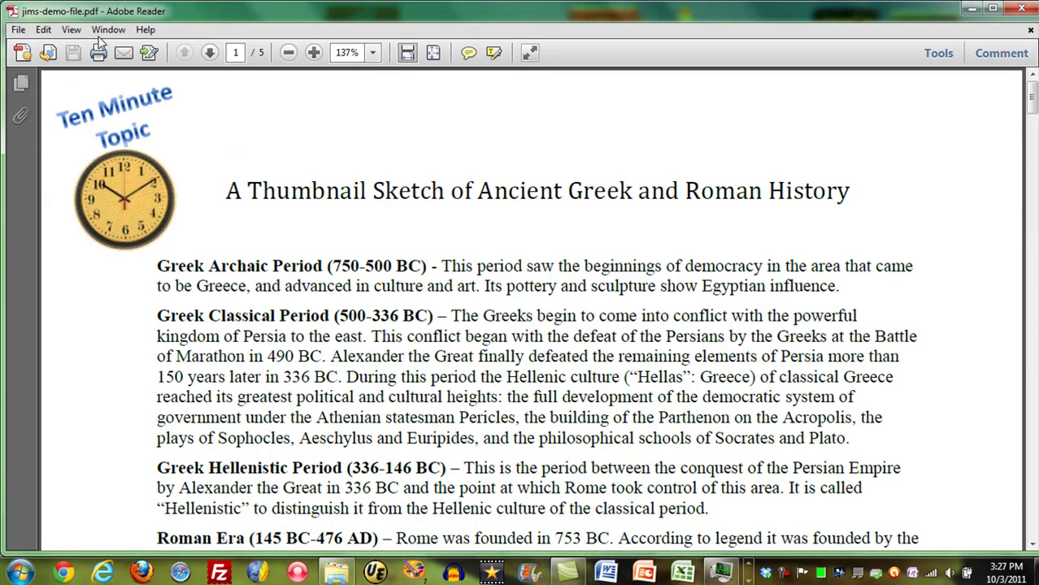
Step: View the merged PDF in full screen through its last page, and close Adobe Reader and the folder window
{"action": "left_click", "coordinate": [70, 30]}
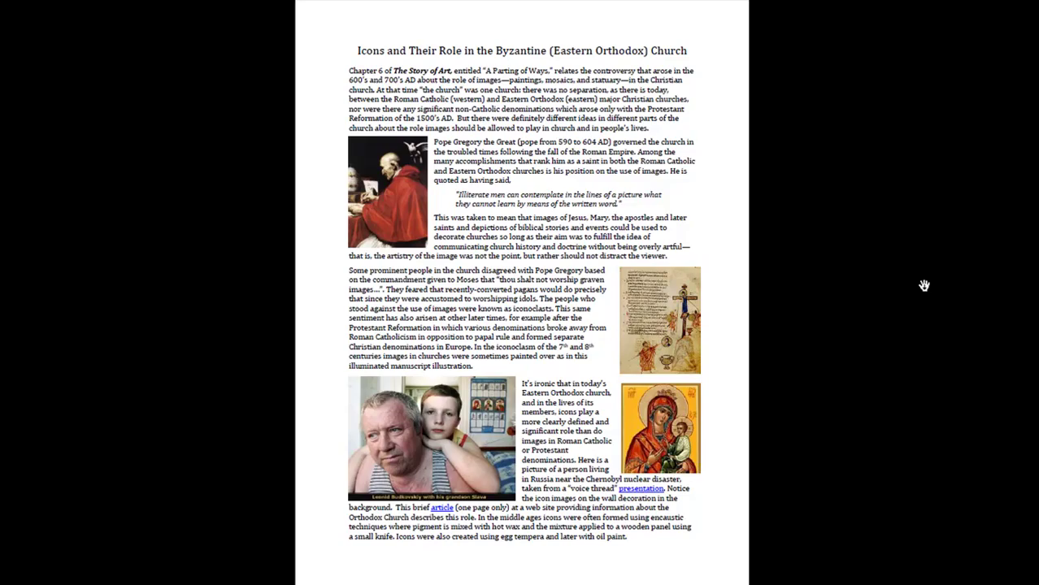
{"action": "key", "text": "Escape"}
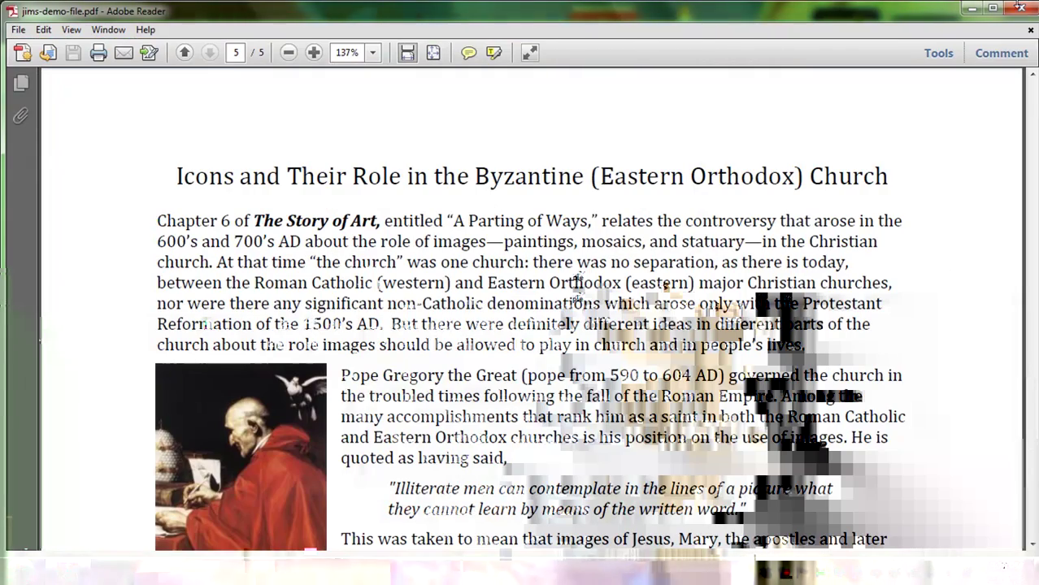
{"action": "left_click", "coordinate": [1026, 10]}
{"action": "left_click", "coordinate": [1026, 9]}
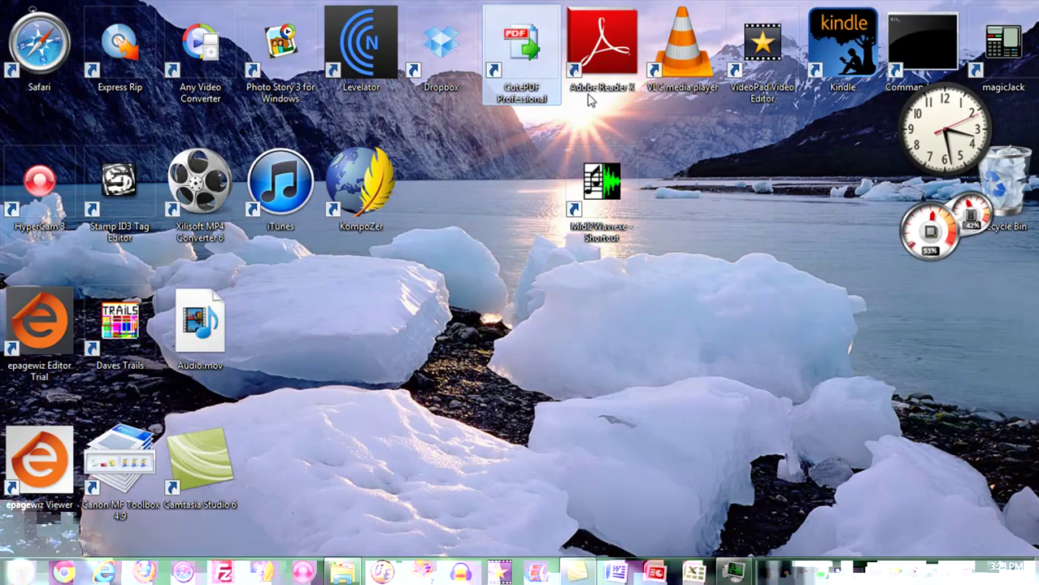
Step: Launch CutePDF Professional again and open jims-demo-file.pdf from the ebook2 folder
{"action": "right_click", "coordinate": [533, 56]}
{"action": "left_click", "coordinate": [559, 65]}
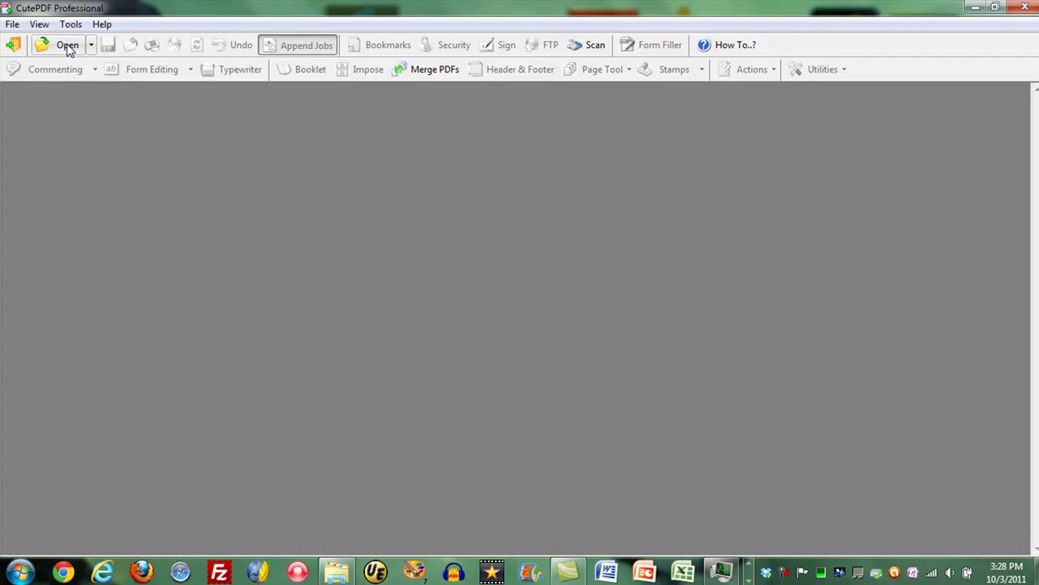
{"action": "left_click", "coordinate": [66, 46]}
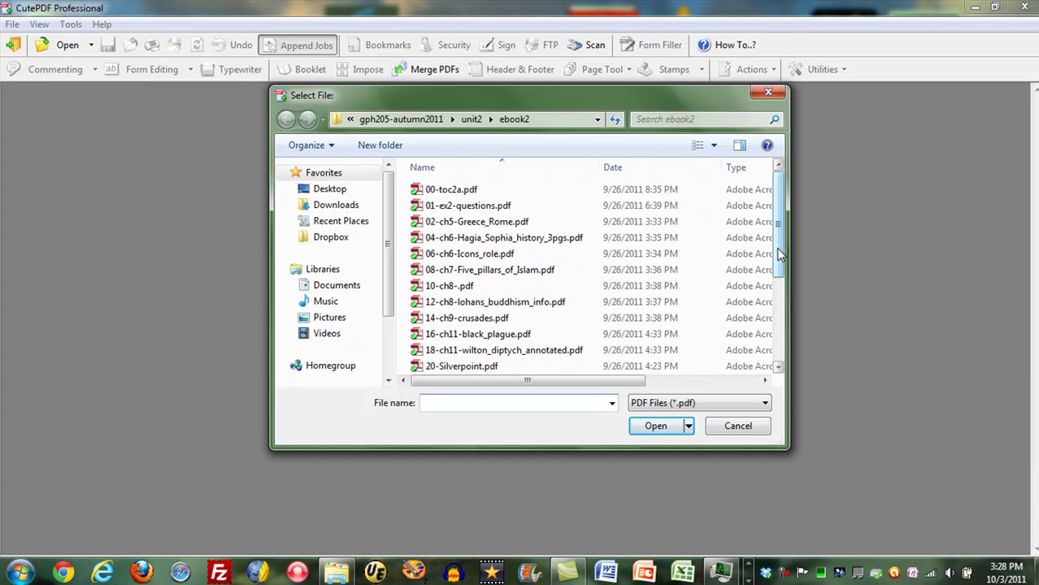
{"action": "left_click_drag", "start_coordinate": [777, 256], "coordinate": [777, 337]}
{"action": "left_click", "coordinate": [480, 334]}
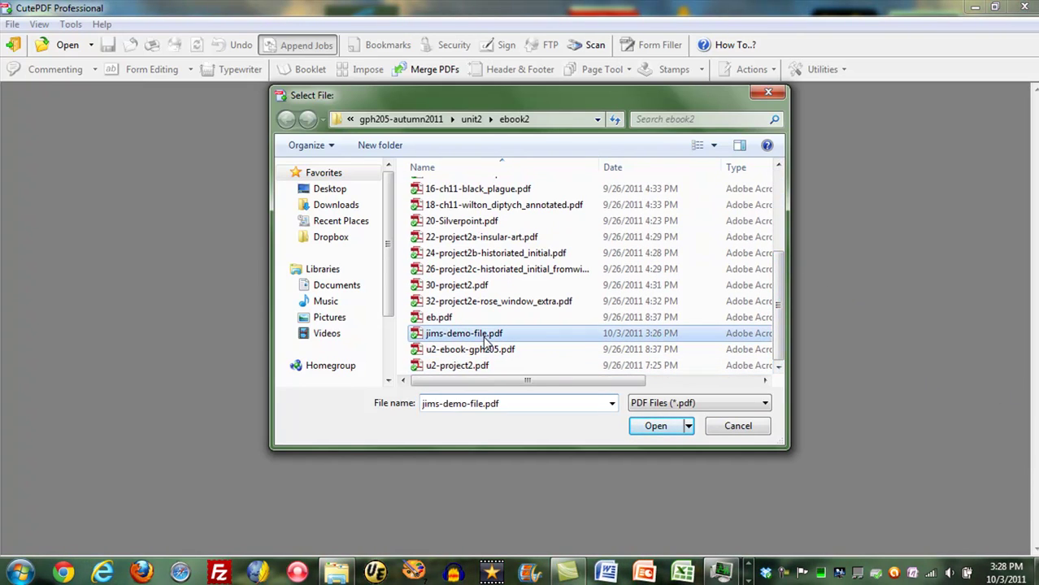
{"action": "left_click", "coordinate": [650, 428]}
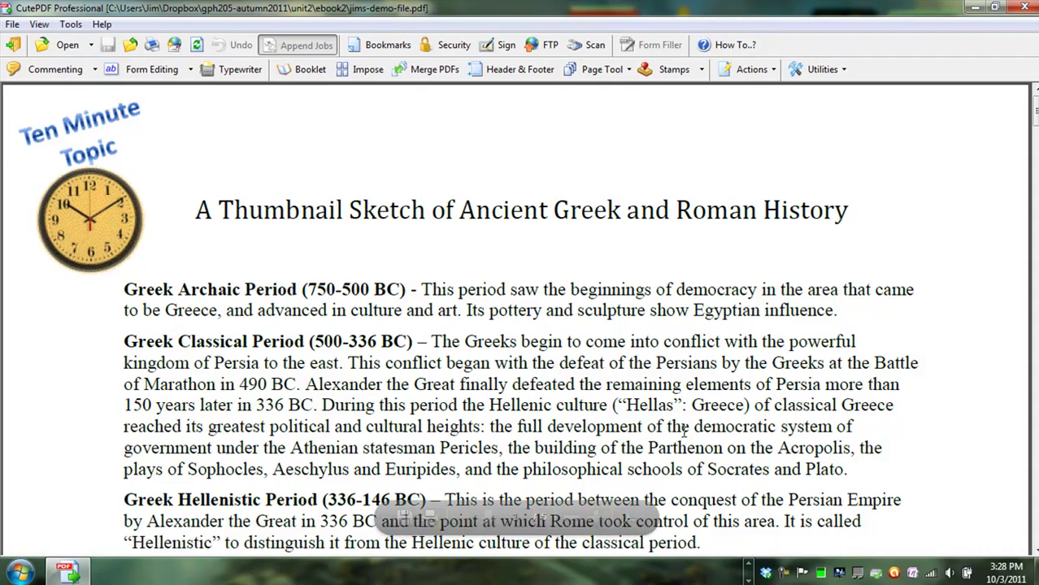
Step: Add the centered page-number header <p> to all pages in 12-point Helvetica, and check the numbering on page 2
{"action": "left_click", "coordinate": [521, 77]}
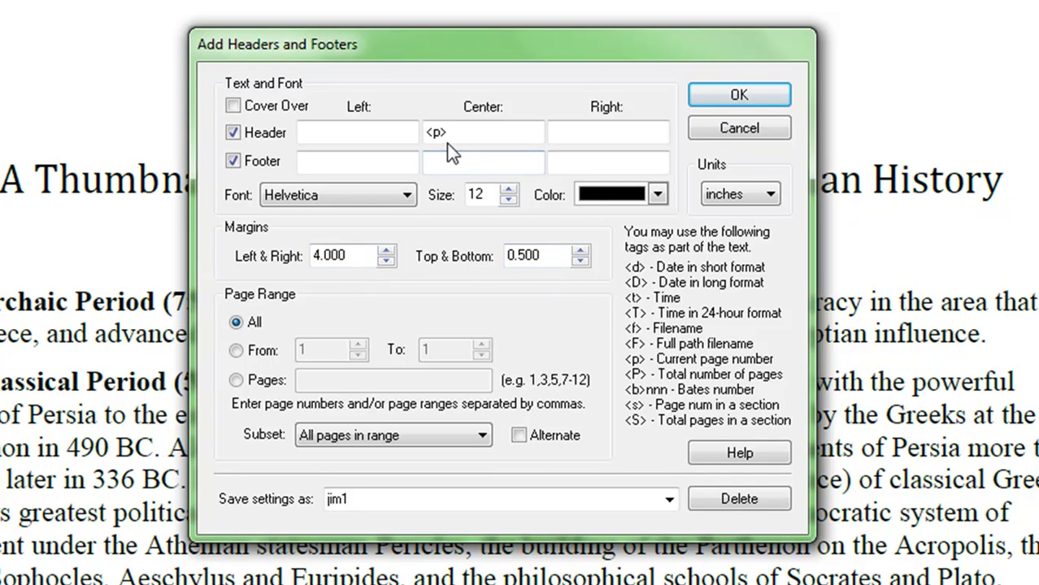
{"action": "left_click", "coordinate": [740, 97]}
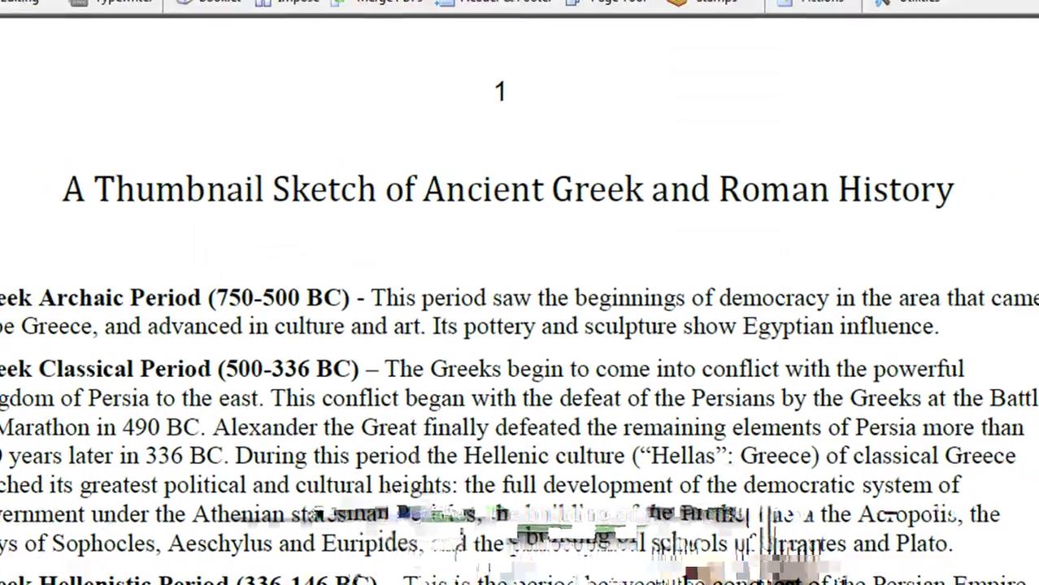
{"action": "scroll", "coordinate": [1035, 534], "scroll_direction": "down", "scroll_amount": 20}
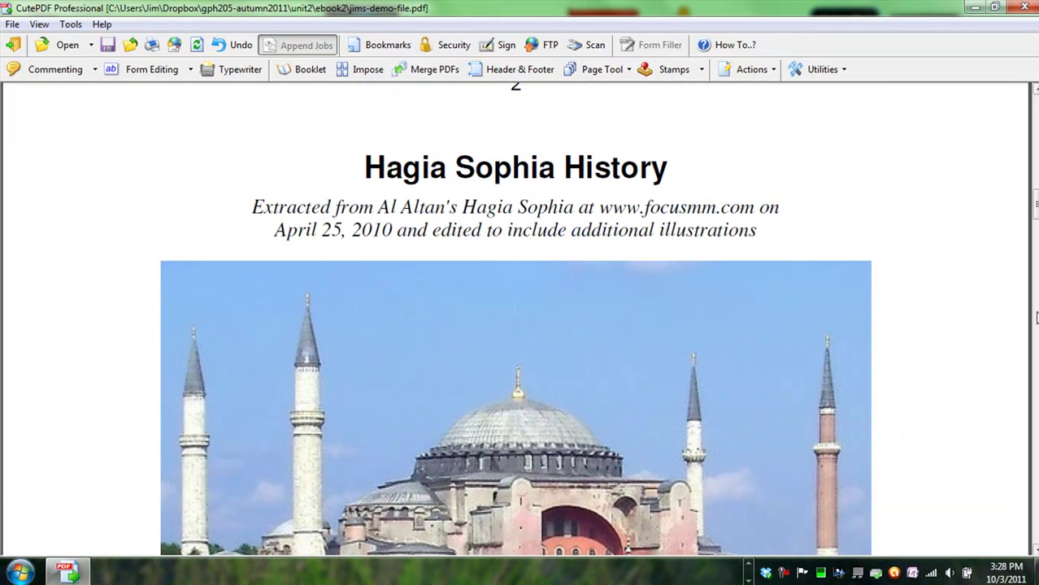
{"action": "scroll", "coordinate": [516, 325], "scroll_direction": "up", "scroll_amount": 3}
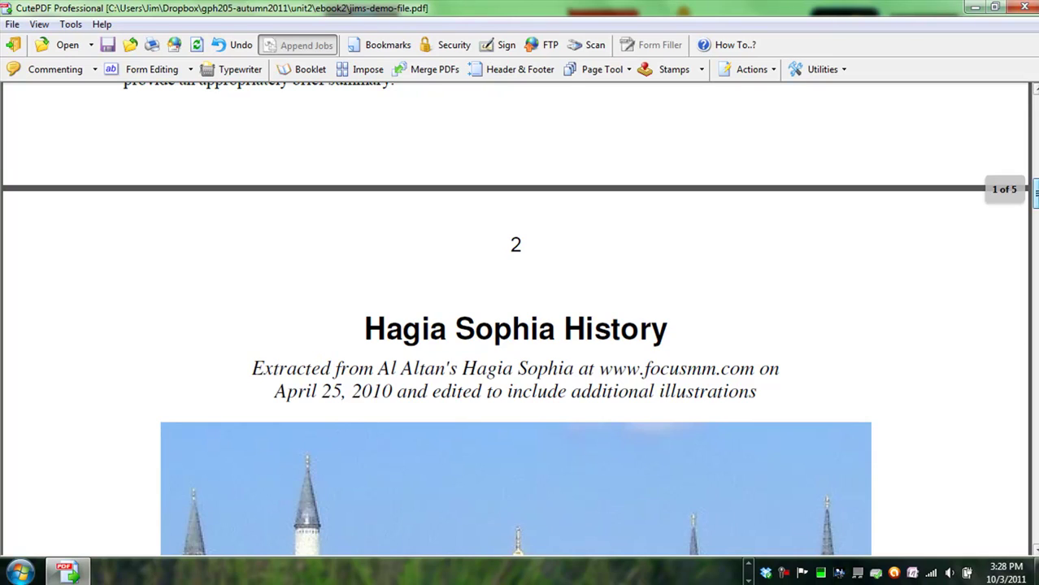
{"action": "scroll", "coordinate": [964, 203], "scroll_direction": "down", "scroll_amount": 1}
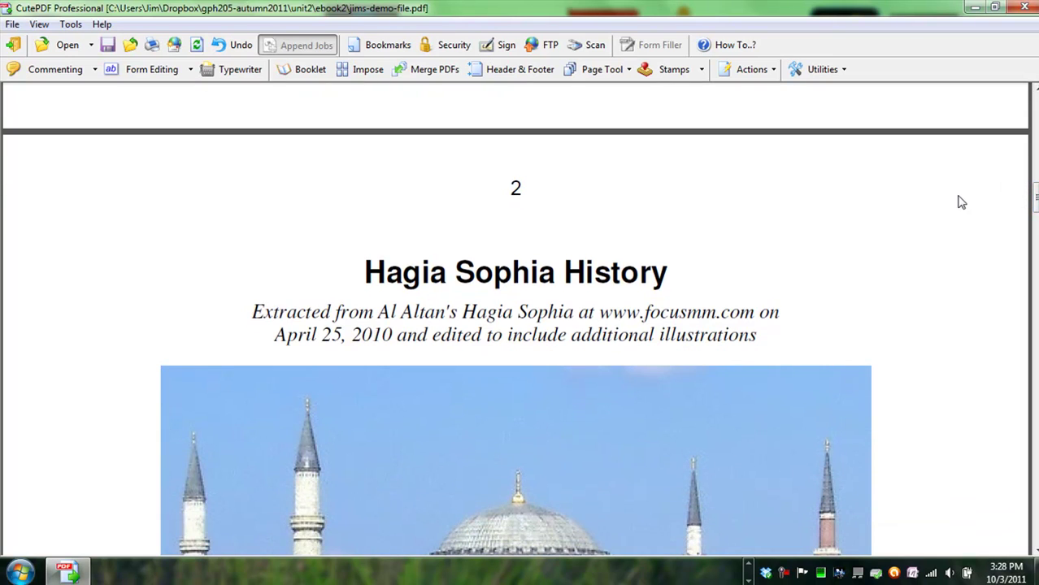
Step: Save the numbered PDF over the existing jims-demo-file.pdf in the ebook2 folder and close CutePDF Professional
{"action": "left_click", "coordinate": [12, 24]}
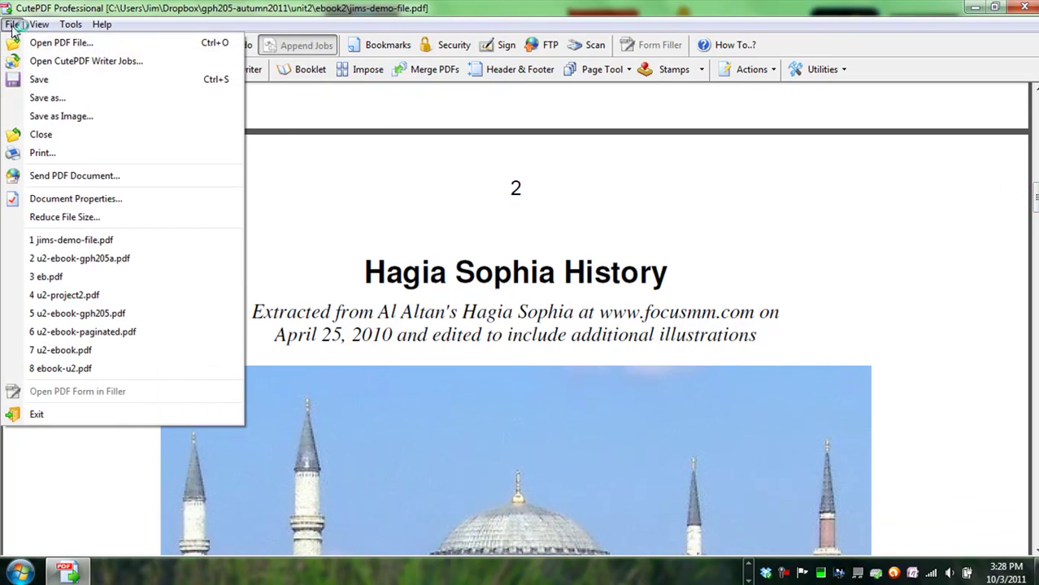
{"action": "left_click", "coordinate": [32, 81]}
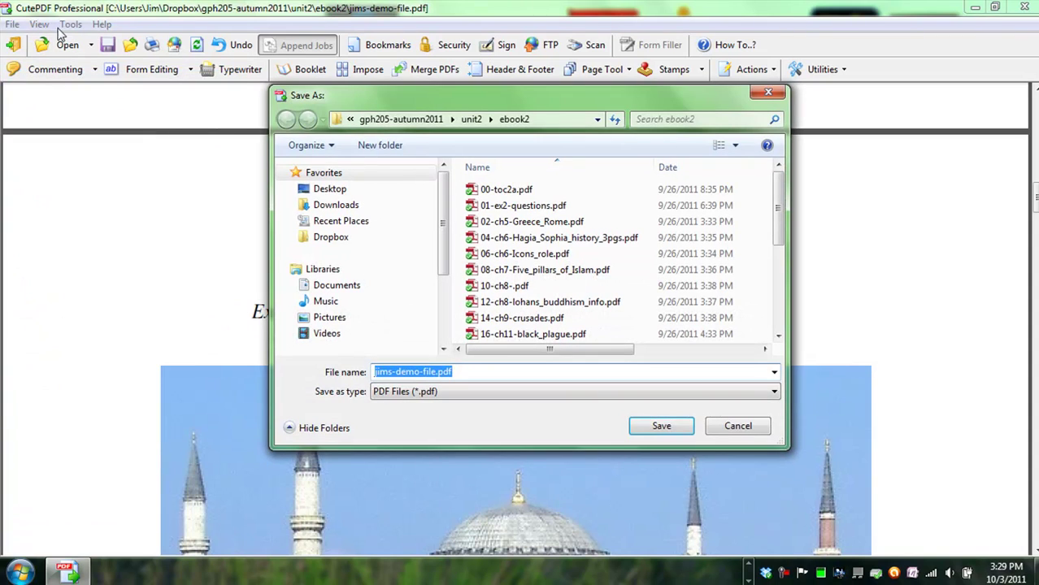
{"action": "left_click", "coordinate": [662, 431]}
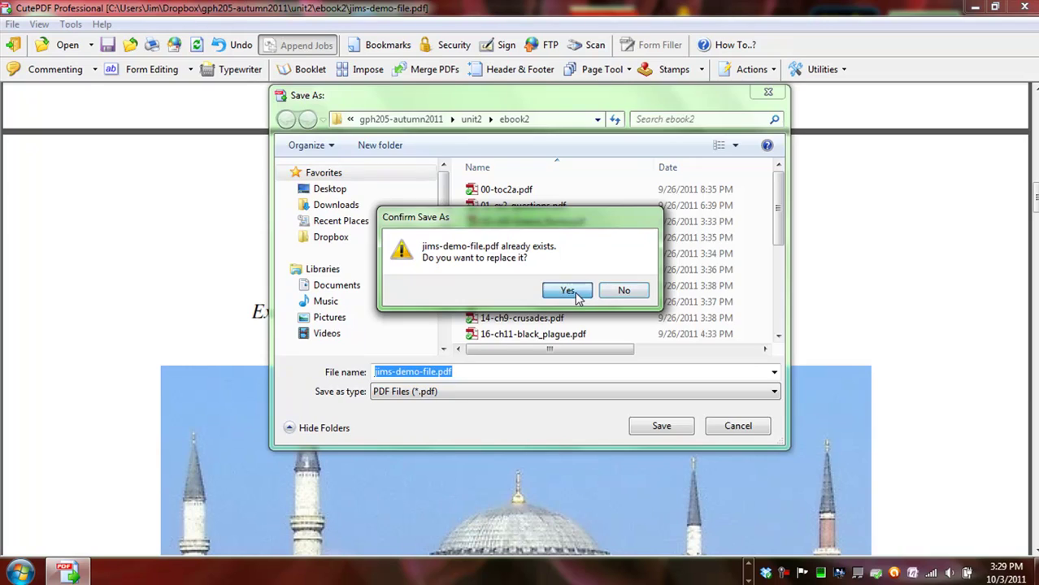
{"action": "left_click", "coordinate": [574, 291]}
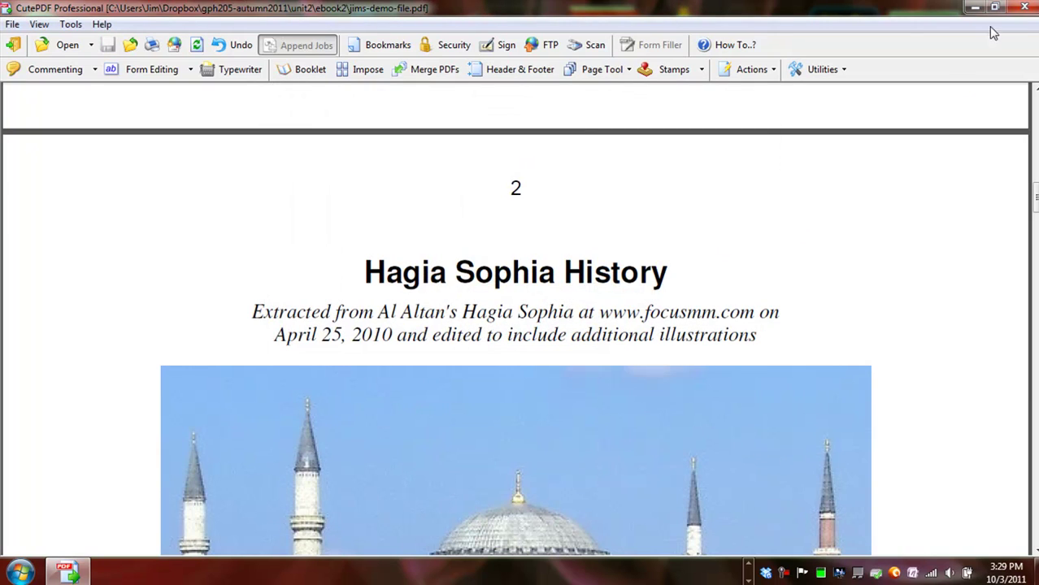
{"action": "left_click", "coordinate": [1024, 7]}
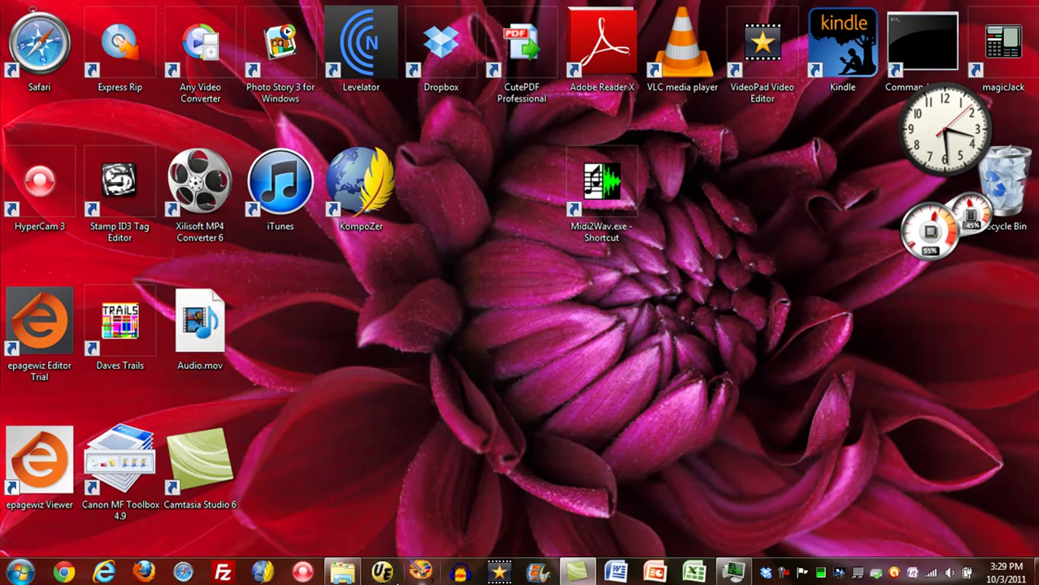
Step: Switch to Windows Explorer, open jims-demo-file.pdf in Adobe Reader and display it in Two Page View
{"action": "left_click", "coordinate": [342, 573]}
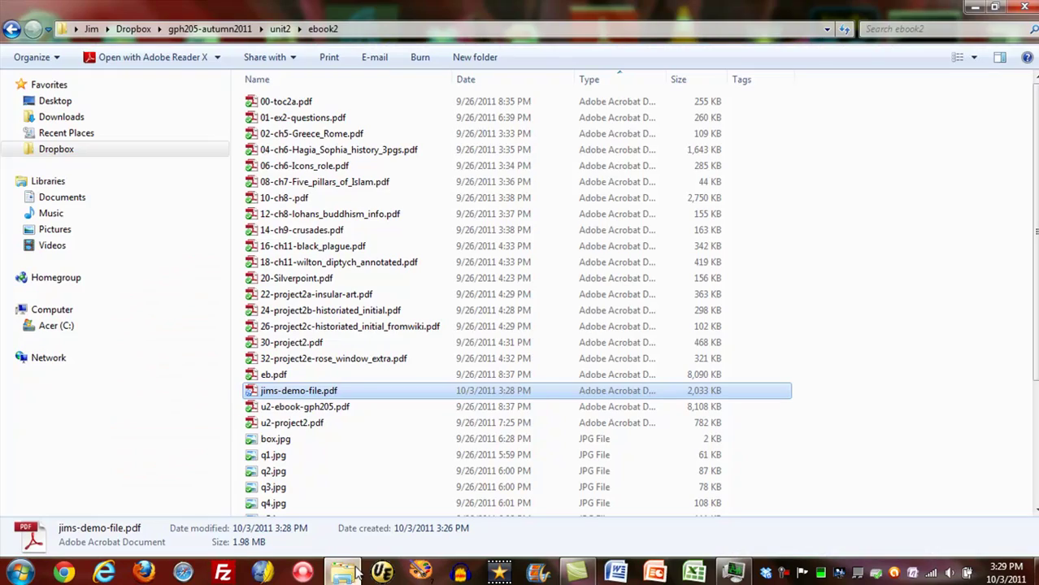
{"action": "double_click", "coordinate": [272, 391]}
{"action": "left_click", "coordinate": [70, 30]}
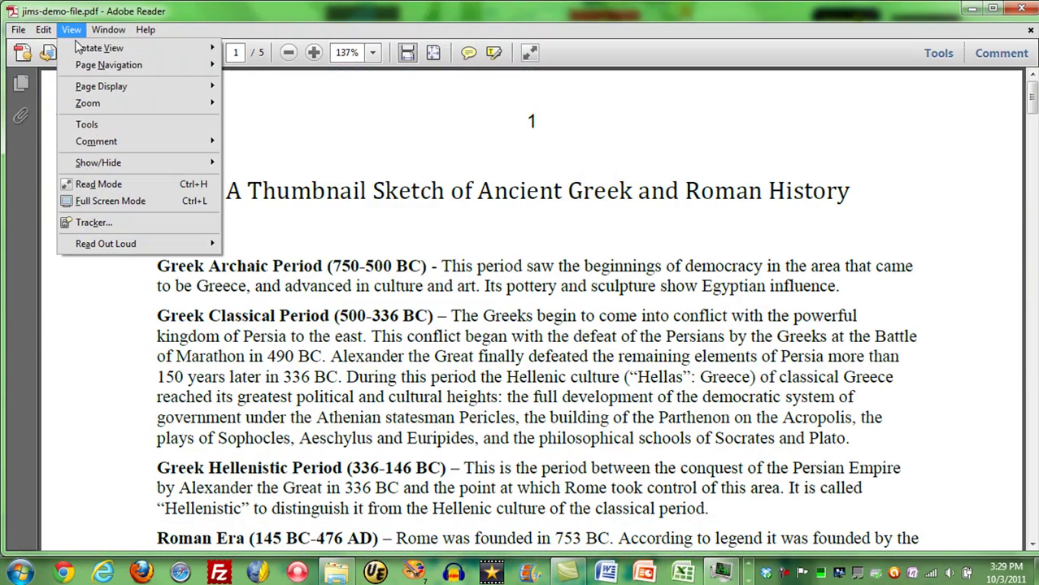
{"action": "mouse_move", "coordinate": [92, 85]}
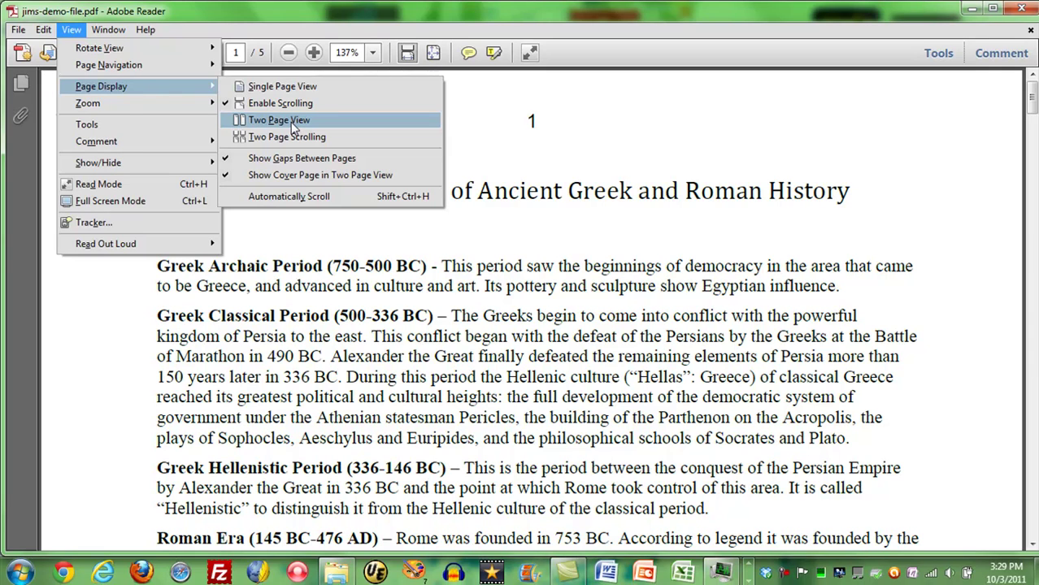
{"action": "left_click", "coordinate": [290, 122]}
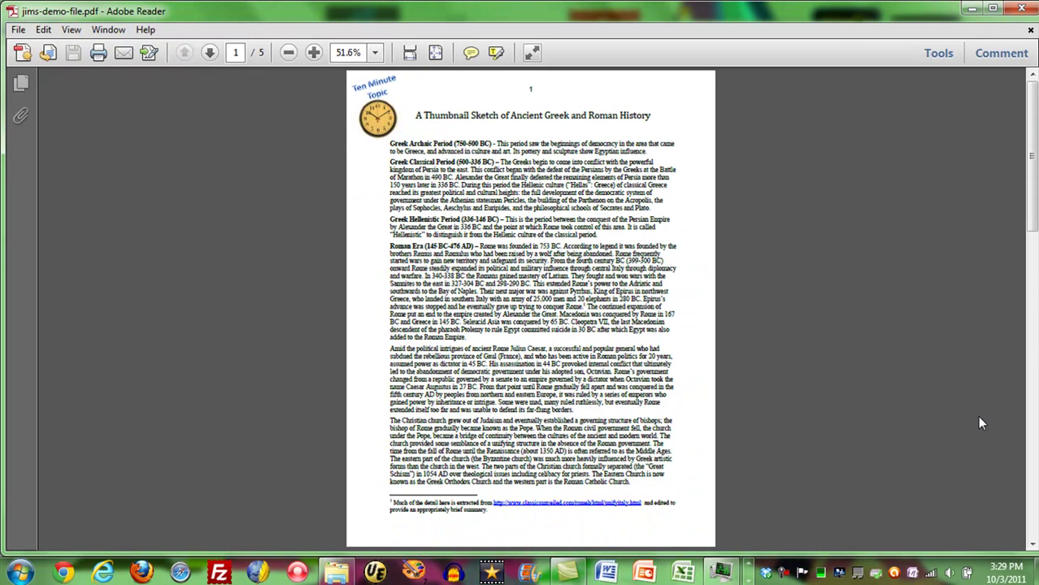
Step: Examine the page numbers at the head of page 3 at 100% zoom, selecting the old and new numbers in turn
{"action": "scroll", "coordinate": [978, 422], "scroll_direction": "down", "scroll_amount": 3}
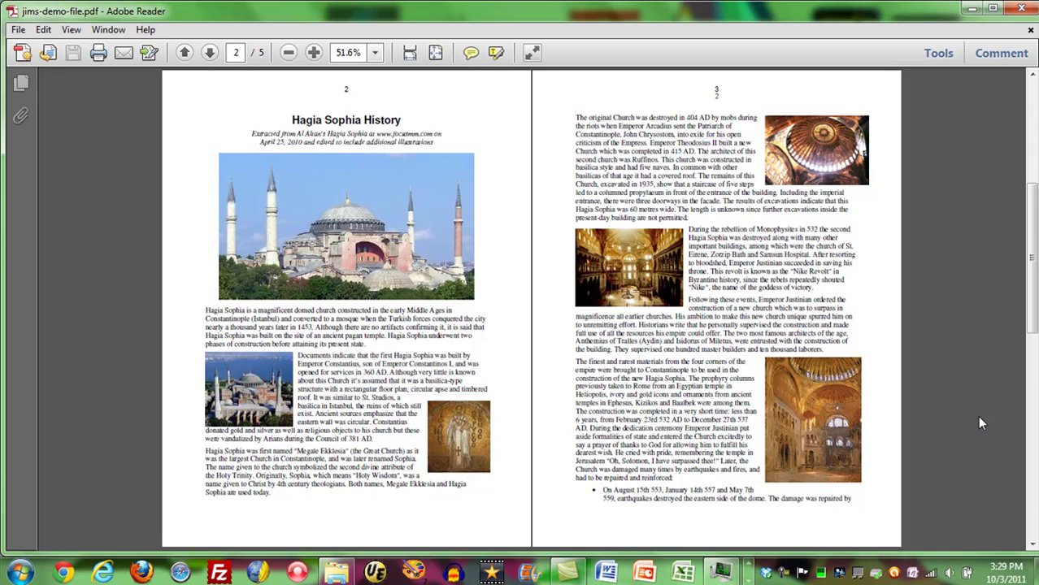
{"action": "scroll", "coordinate": [977, 415], "scroll_direction": "down", "scroll_amount": 5}
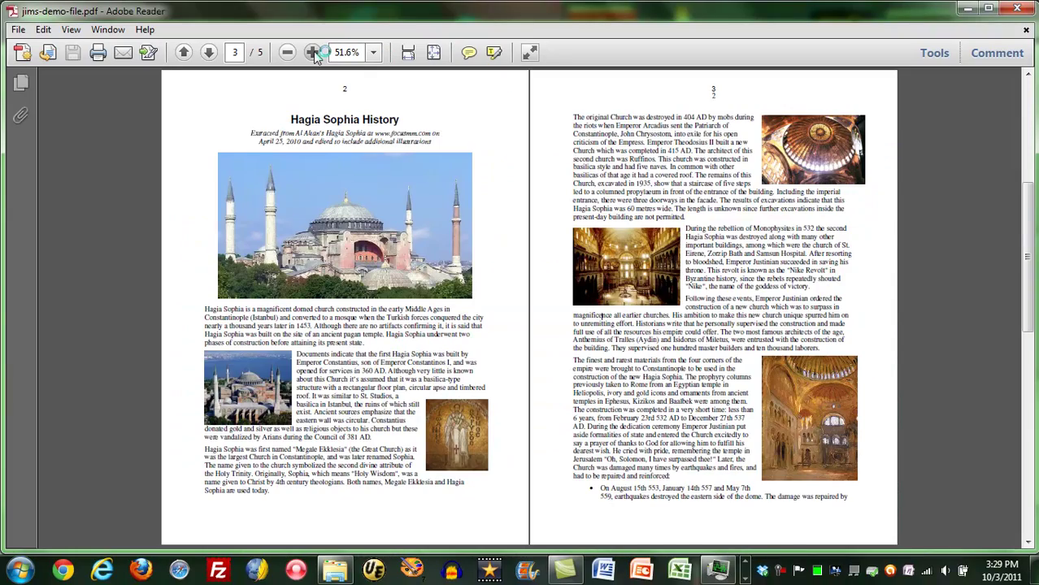
{"action": "left_click", "coordinate": [313, 52]}
{"action": "left_click", "coordinate": [312, 52]}
{"action": "left_click", "coordinate": [312, 52]}
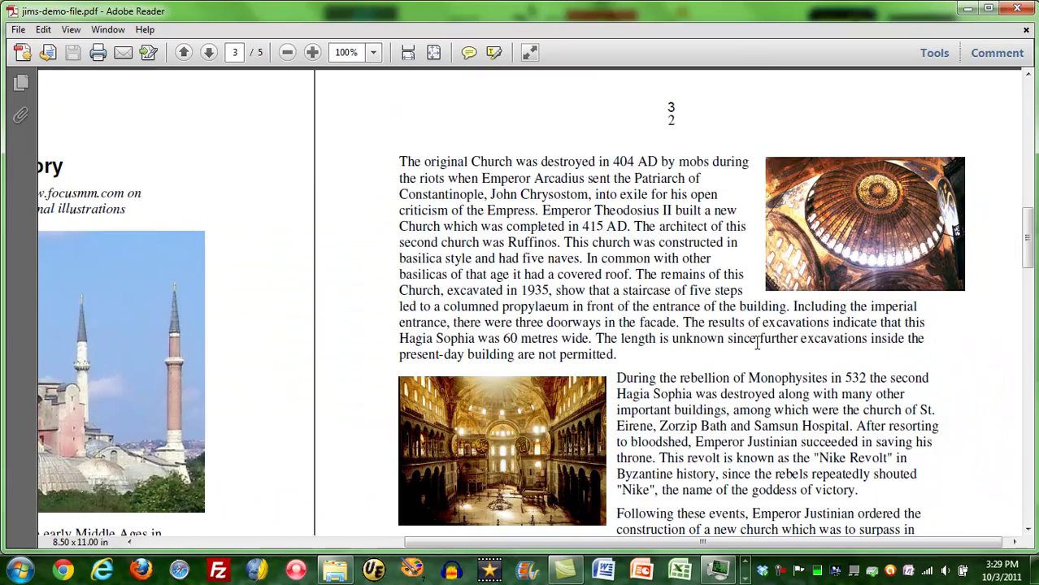
{"action": "scroll", "coordinate": [397, 412], "scroll_direction": "right", "scroll_amount": 5}
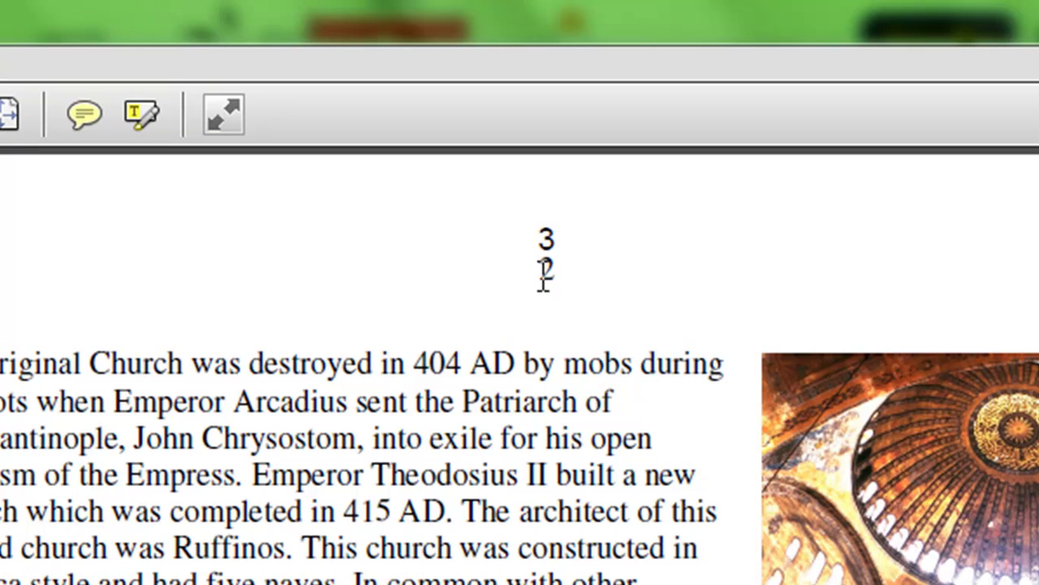
{"action": "double_click", "coordinate": [546, 272]}
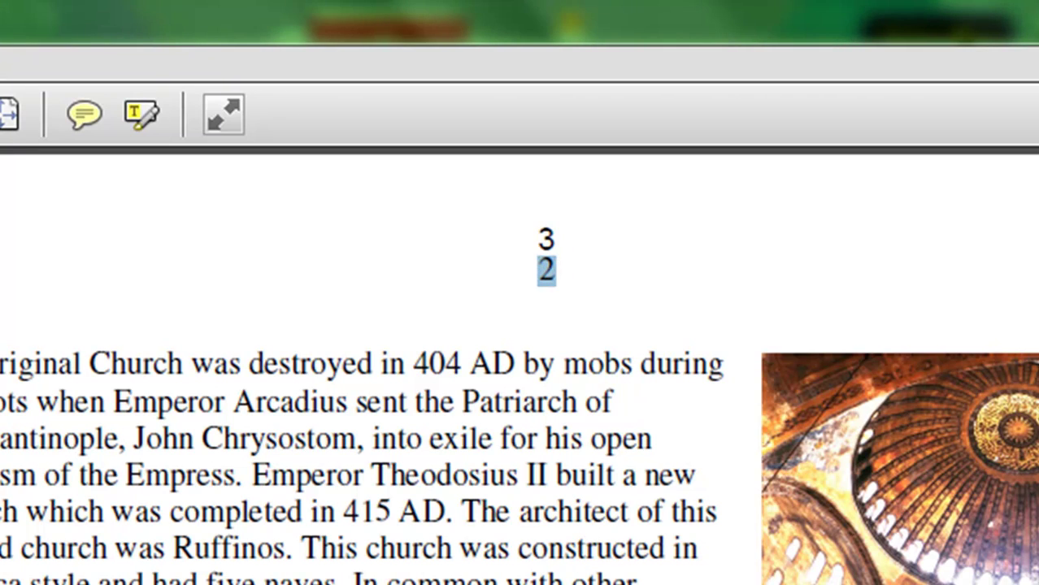
{"action": "double_click", "coordinate": [545, 237]}
{"action": "scroll", "coordinate": [754, 510], "scroll_direction": "left", "scroll_amount": 5}
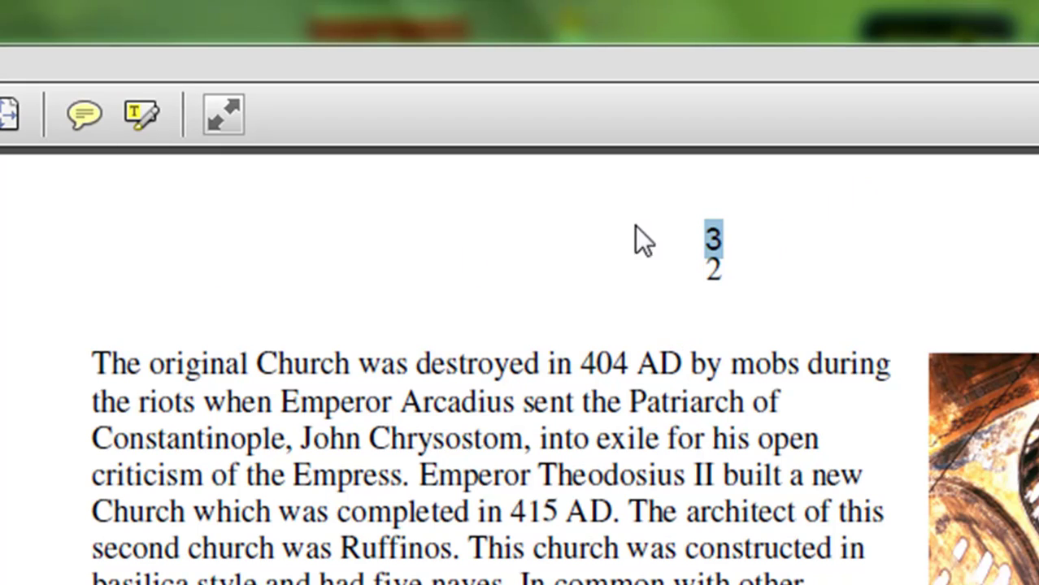
{"action": "left_click", "coordinate": [757, 244]}
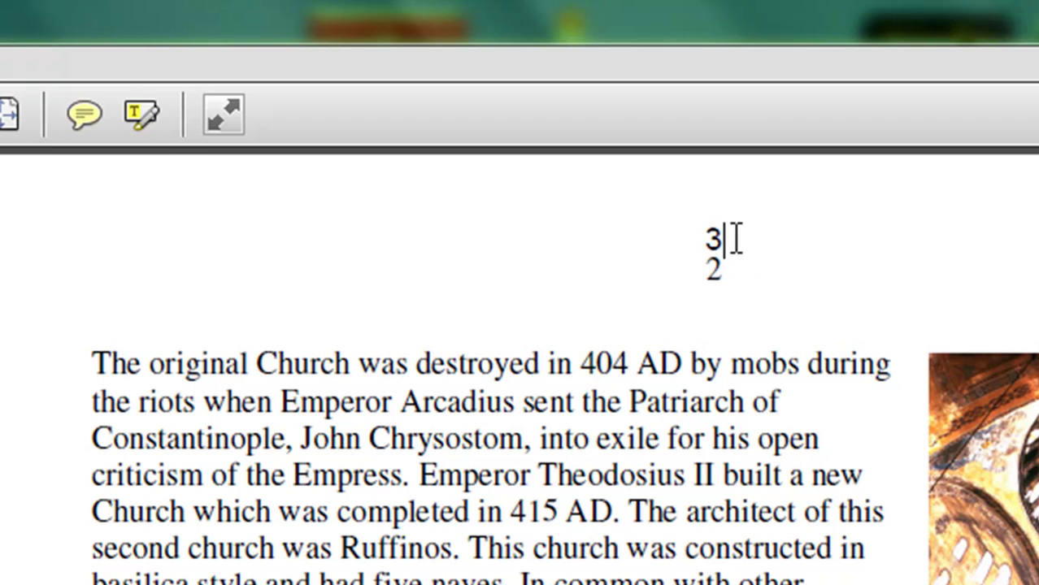
{"action": "double_click", "coordinate": [715, 238]}
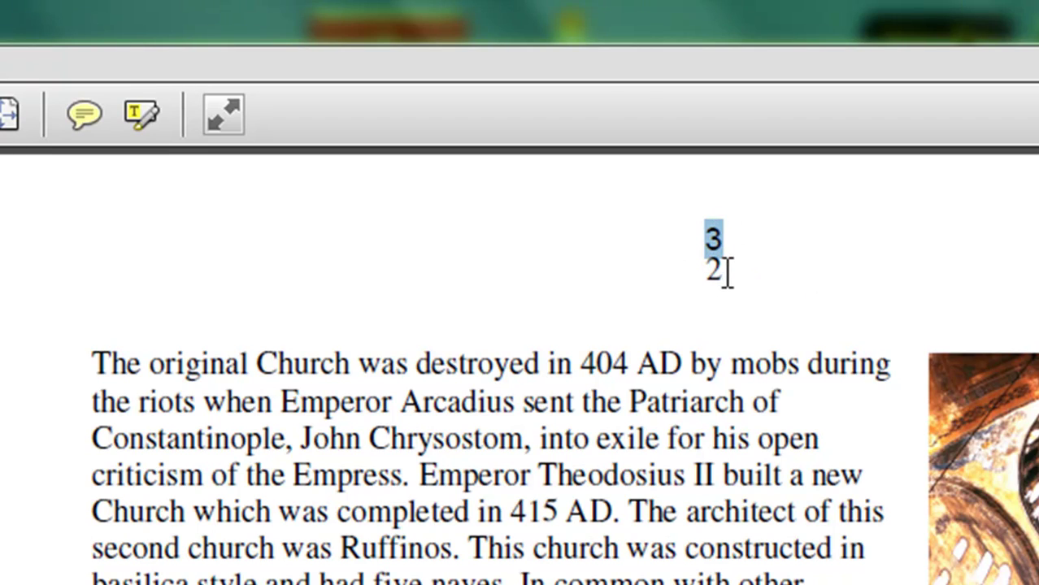